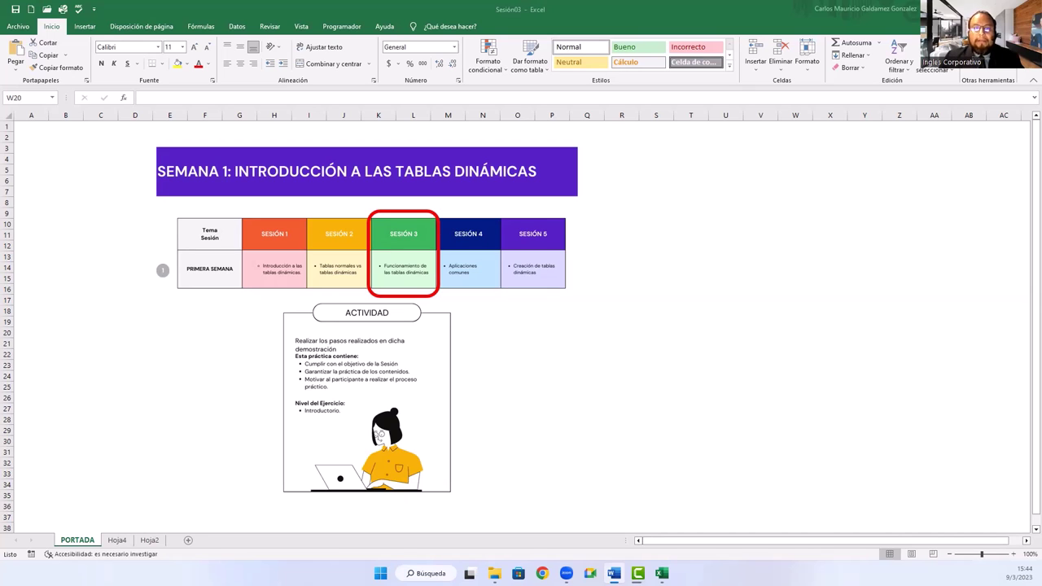
- Look over the pivot table on Hoja4, then switch to the Hoja2 sales data sheet
{"action": "left_click", "coordinate": [144, 550]}
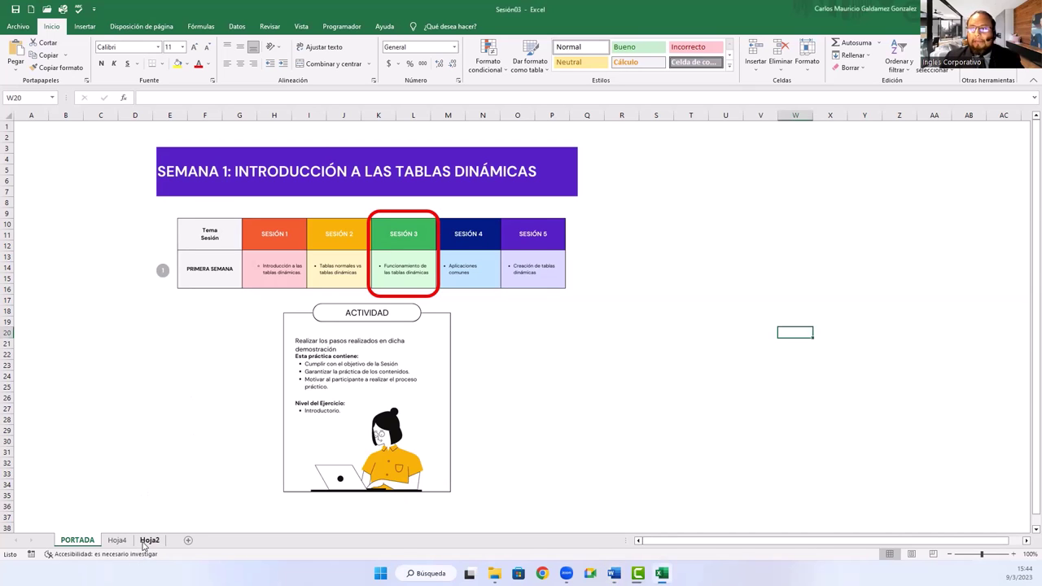
{"action": "left_click", "coordinate": [145, 540]}
{"action": "left_click", "coordinate": [116, 541]}
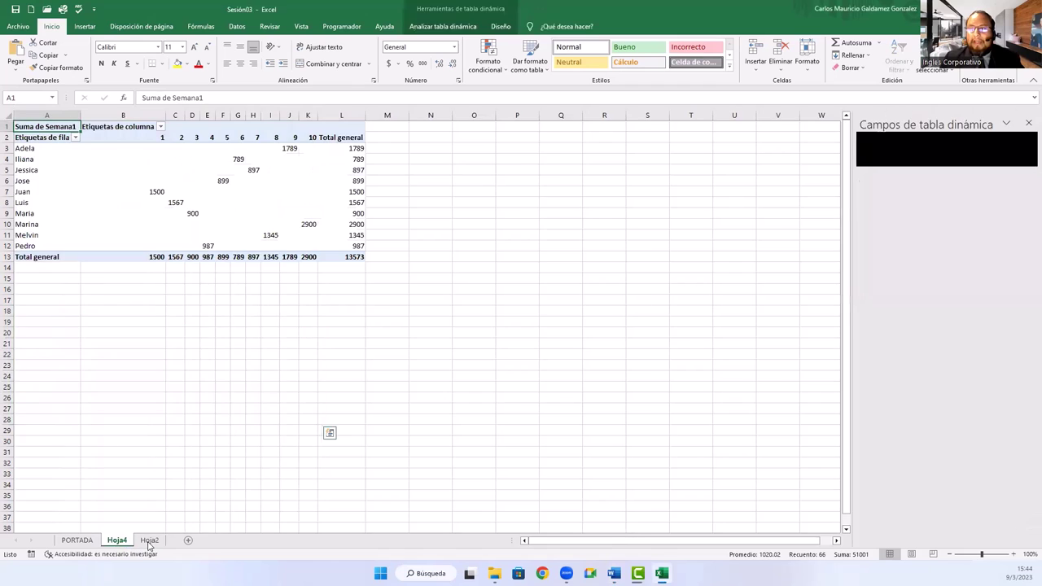
{"action": "left_click", "coordinate": [148, 542]}
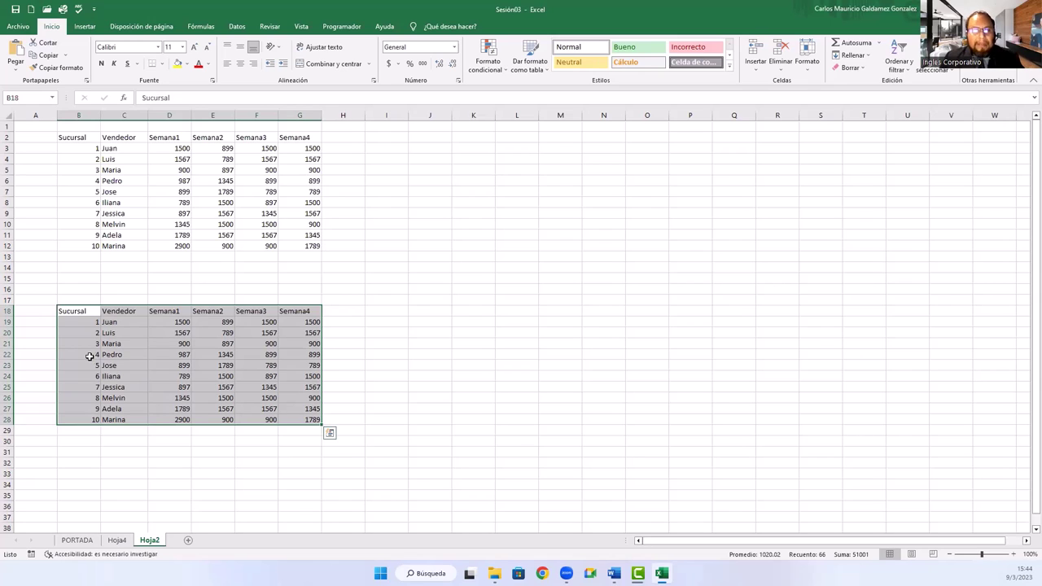
- Delete the duplicate sales table in B18:G28 and select the original range B2:G12
{"action": "key", "text": "Escape"}
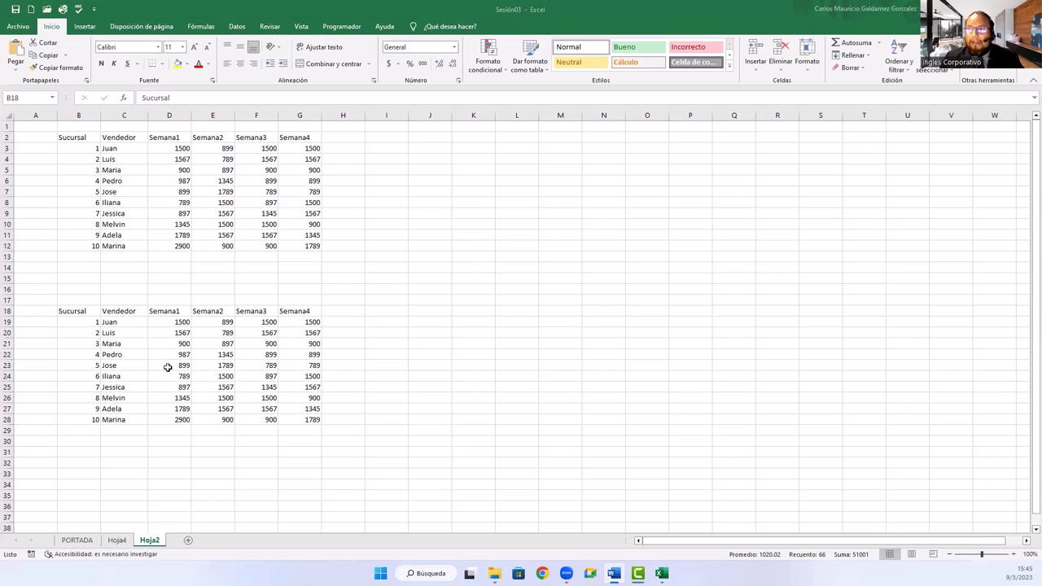
{"action": "key", "text": "ctrl+a"}
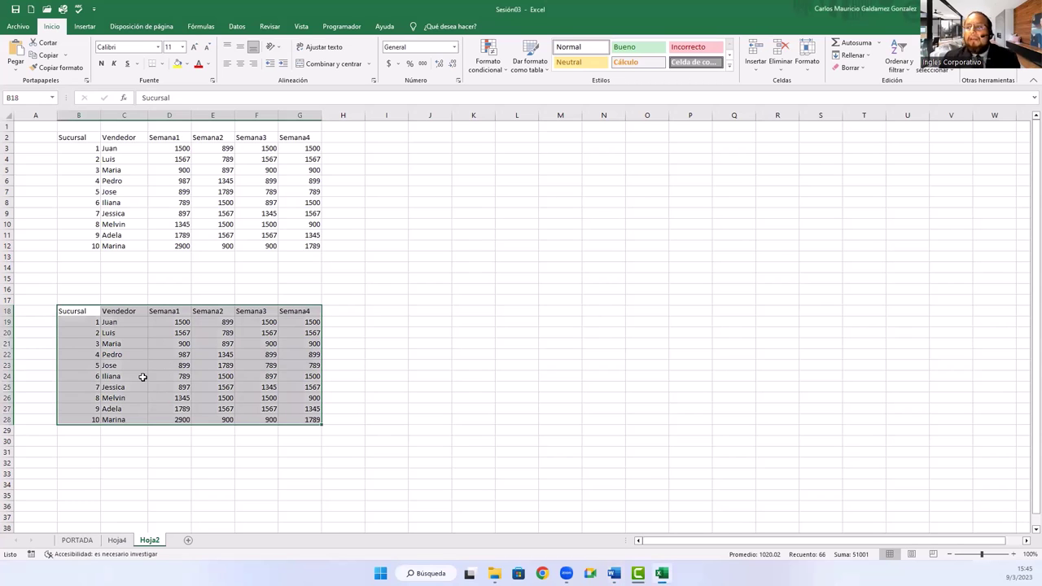
{"action": "left_click", "coordinate": [142, 377]}
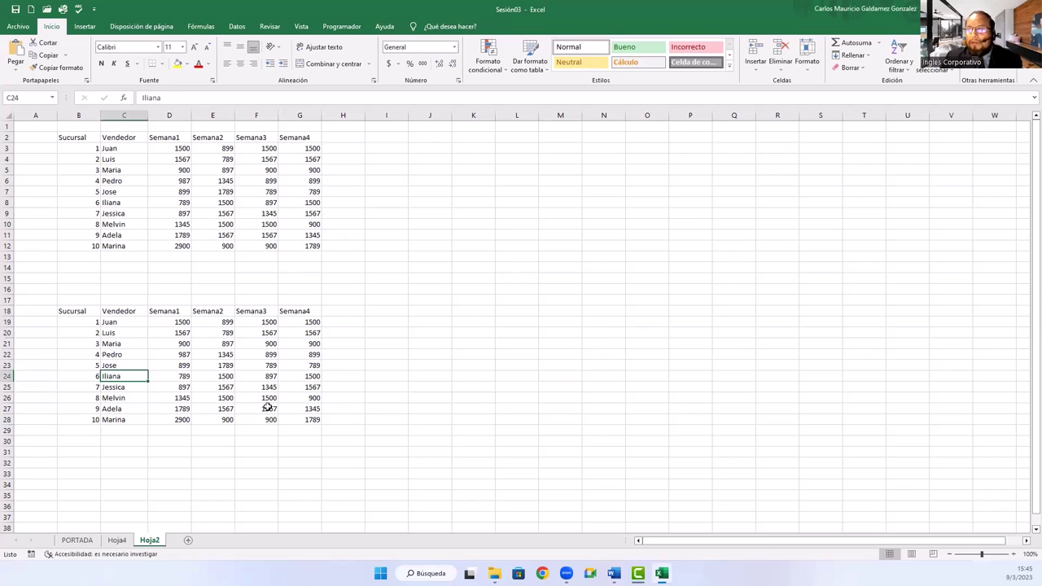
{"action": "key", "text": "ctrl+a"}
{"action": "key", "text": "Delete"}
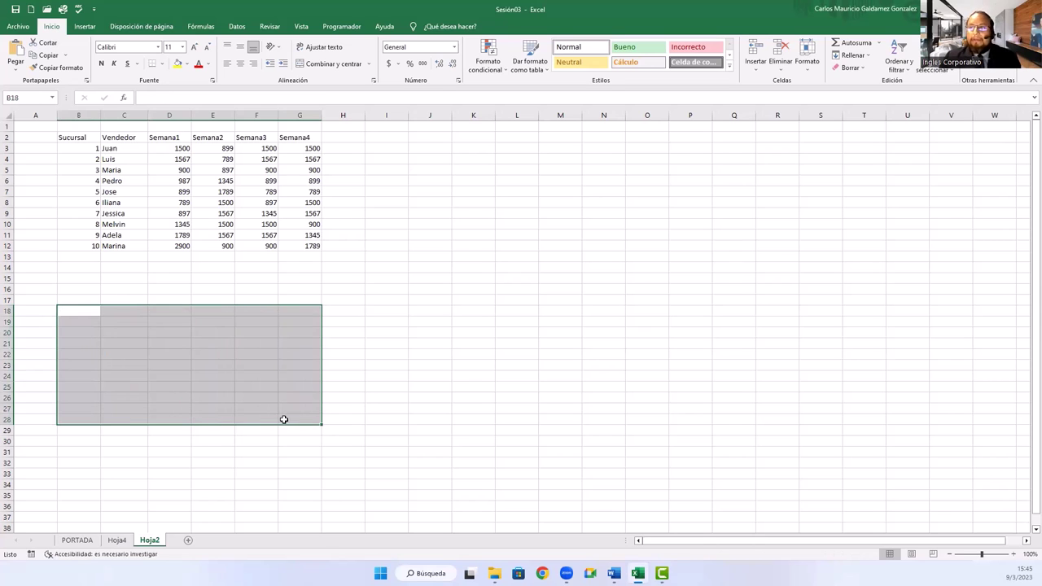
{"action": "left_click_drag", "start_coordinate": [81, 138], "coordinate": [288, 248]}
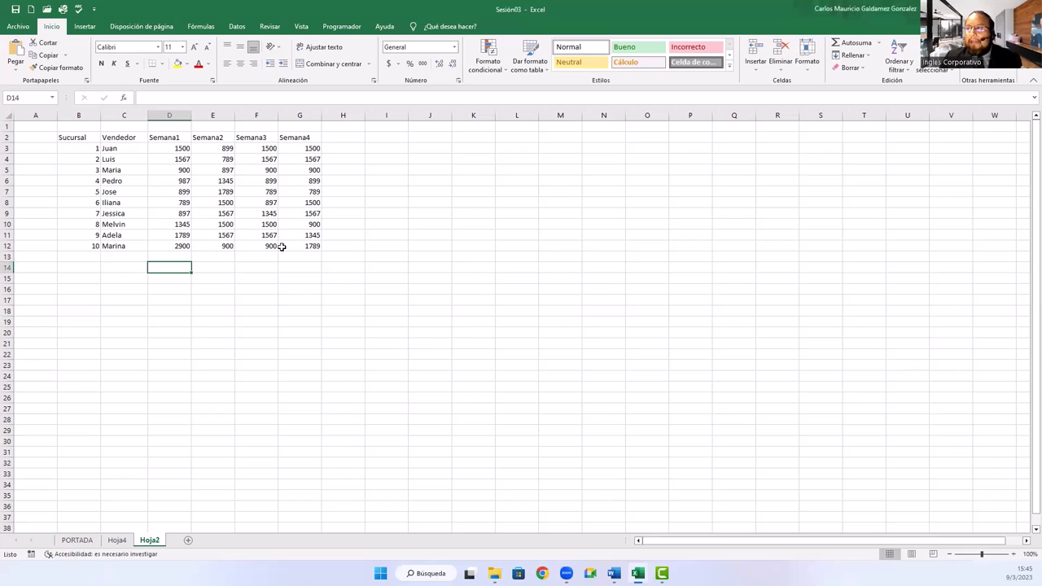
- Convert the range $B$2:$G$12 into a table with headers, Tabla1
{"action": "left_click", "coordinate": [83, 27]}
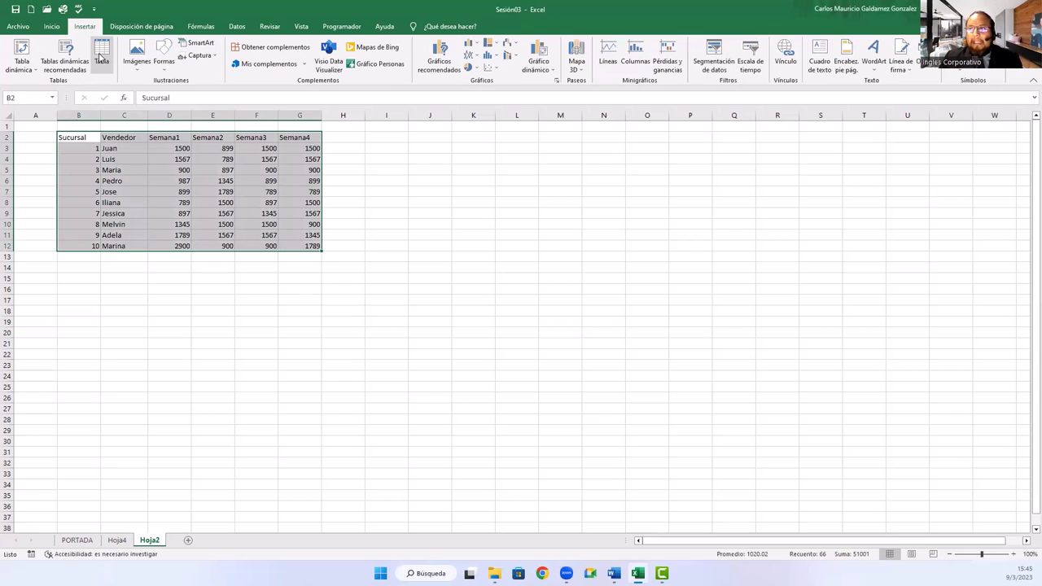
{"action": "left_click", "coordinate": [101, 55]}
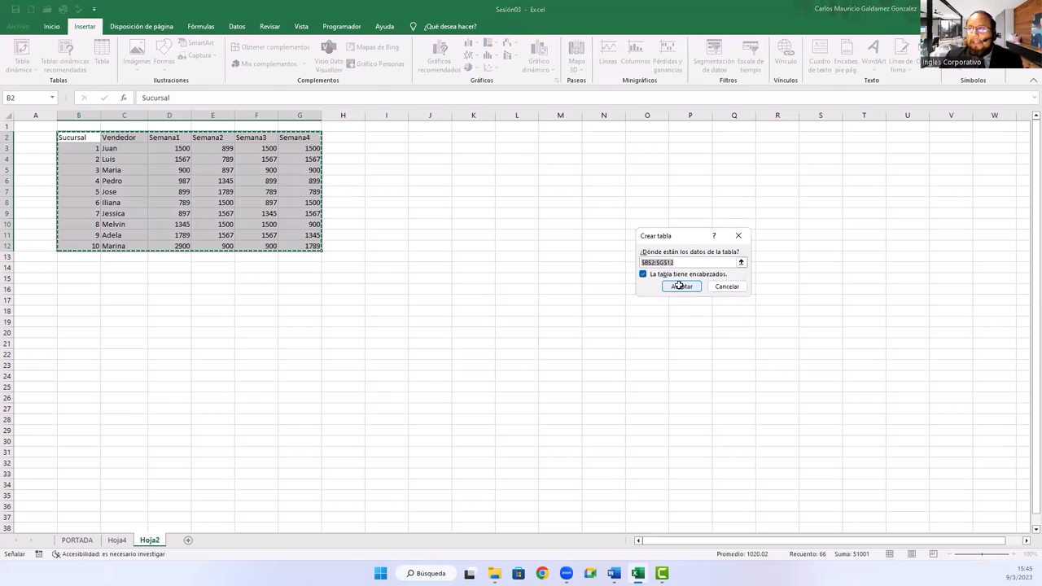
{"action": "left_click", "coordinate": [680, 286]}
{"action": "left_click", "coordinate": [184, 179]}
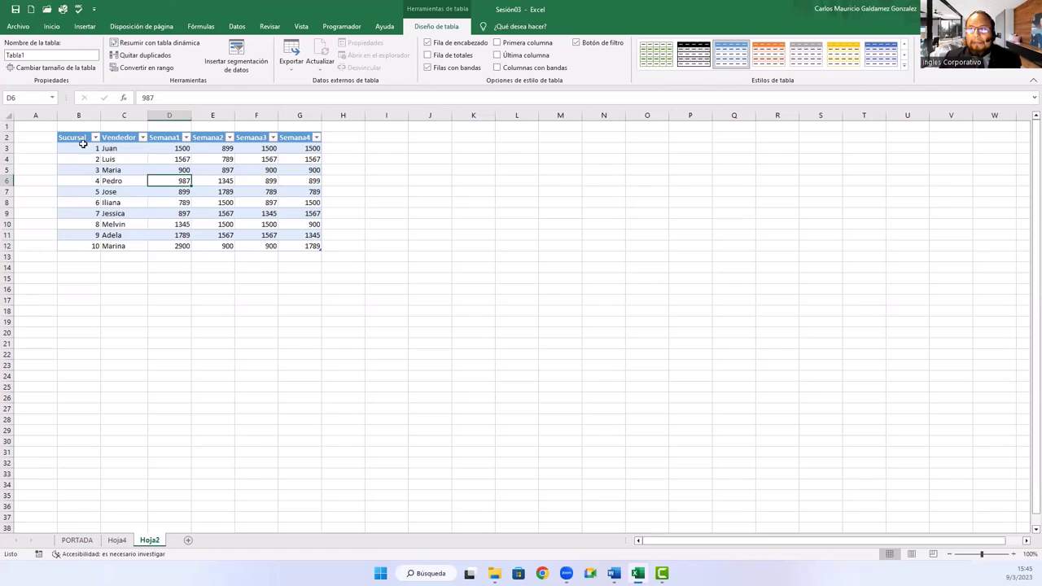
- Select the Sucursal, Vendedor and Semana1–Semana4 column values of the new table
{"action": "left_click_drag", "start_coordinate": [83, 143], "coordinate": [85, 244]}
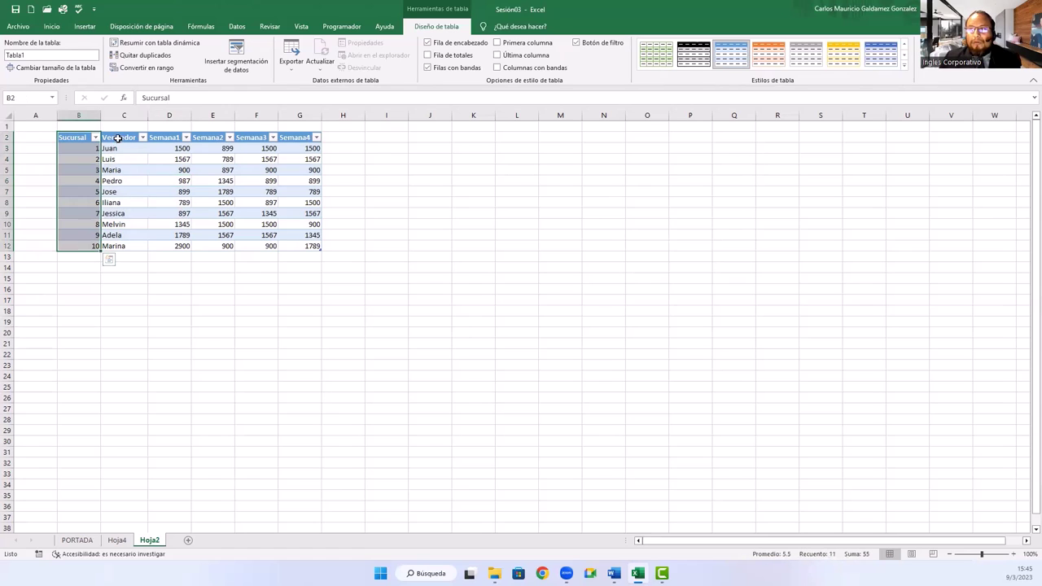
{"action": "left_click_drag", "start_coordinate": [118, 139], "coordinate": [132, 246]}
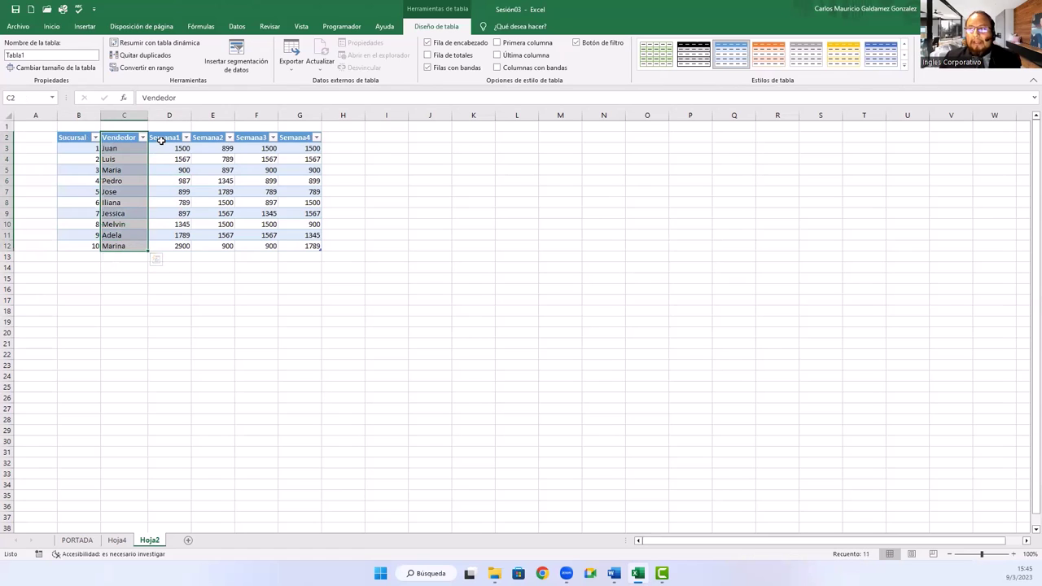
{"action": "left_click", "coordinate": [161, 141]}
{"action": "key", "text": "Right"}
{"action": "key", "text": "Right"}
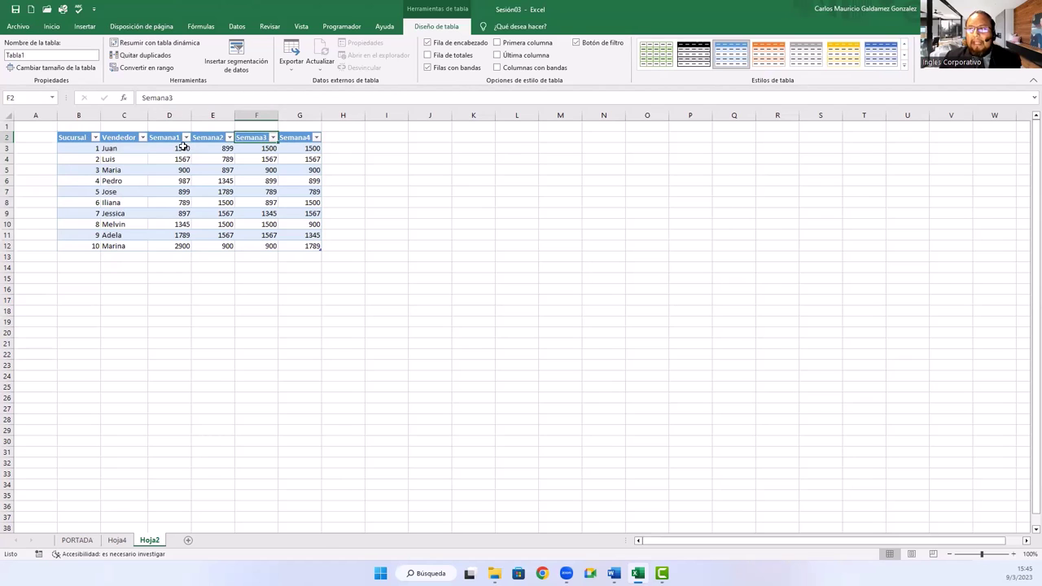
{"action": "left_click_drag", "start_coordinate": [184, 147], "coordinate": [320, 247]}
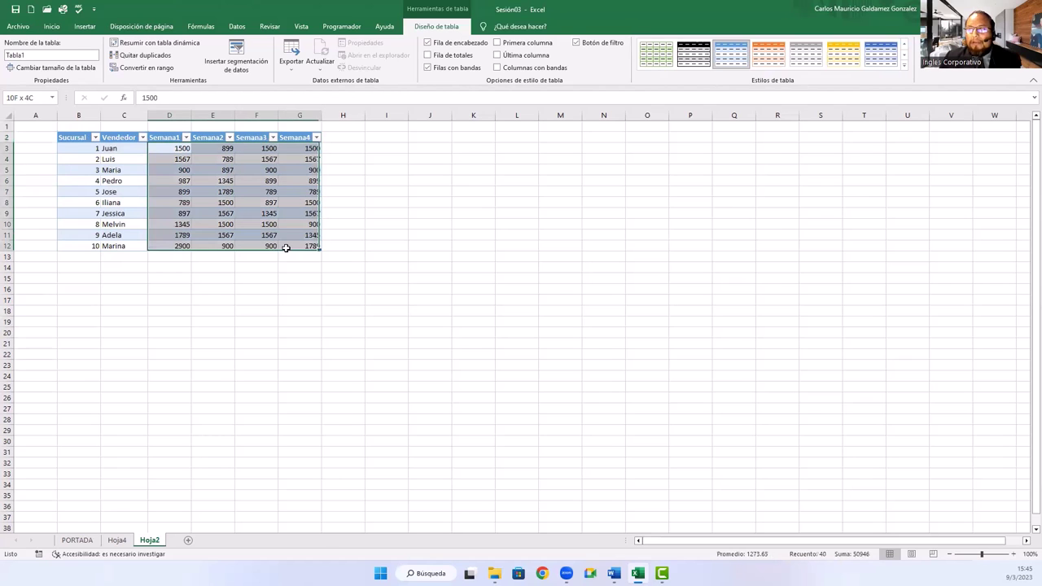
- Apply the Contabilidad accounting currency format to the Semana1–Semana4 sales values
{"action": "left_click", "coordinate": [52, 27]}
{"action": "left_click", "coordinate": [455, 47]}
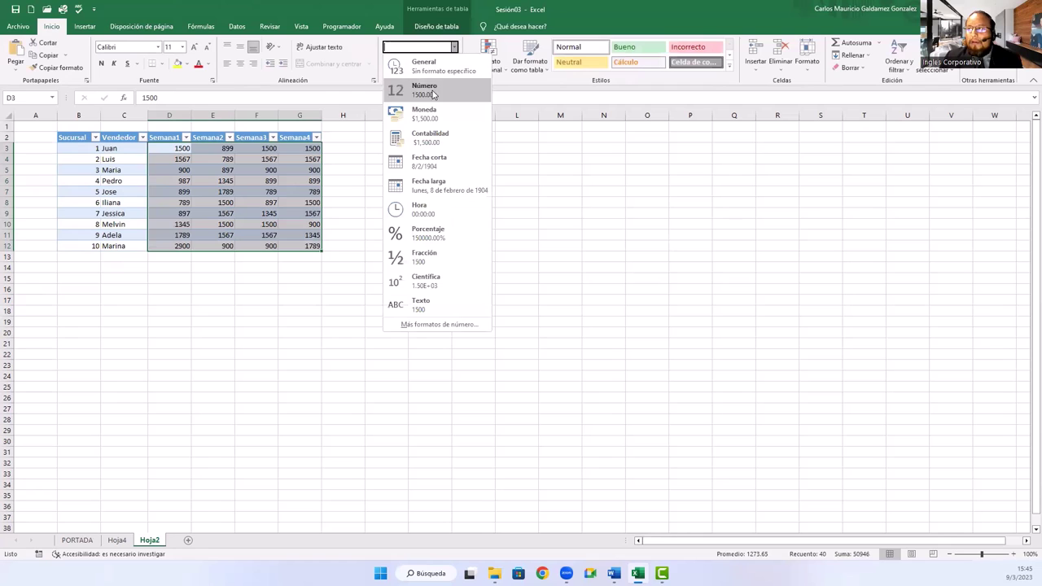
{"action": "left_click", "coordinate": [434, 136]}
{"action": "left_click", "coordinate": [215, 204]}
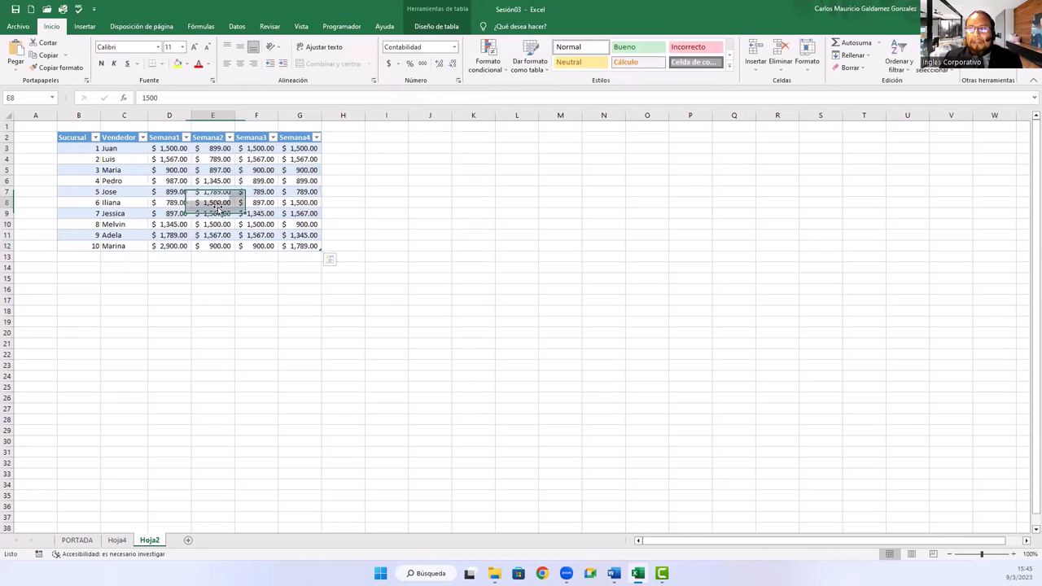
- Inspect the formatted cells in the Jessica, Iliana and Maria rows
{"action": "scroll", "coordinate": [221, 227], "scroll_direction": "up", "scroll_amount": 1}
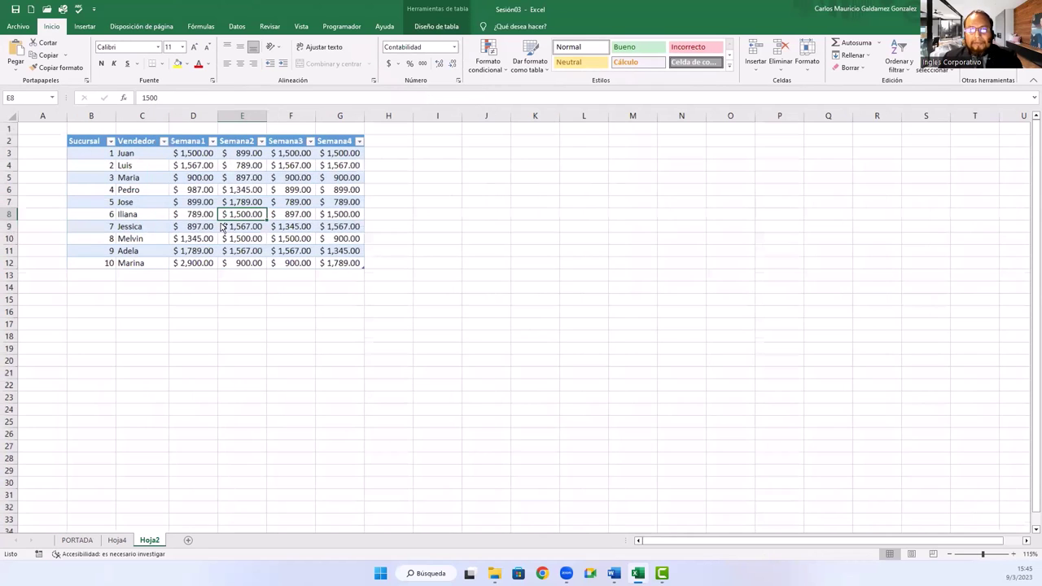
{"action": "scroll", "coordinate": [221, 227], "scroll_direction": "up", "scroll_amount": 1}
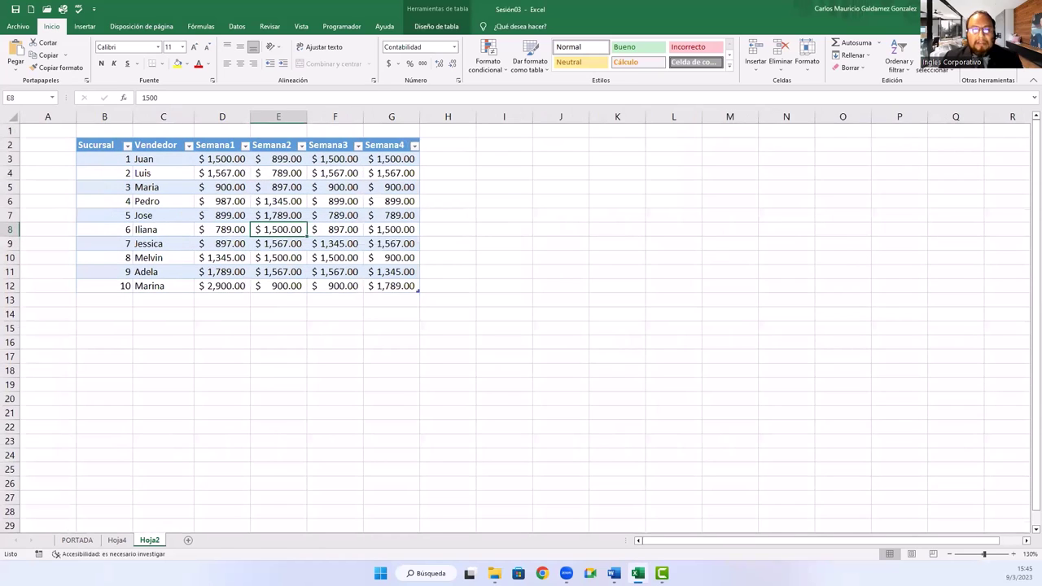
{"action": "left_click", "coordinate": [174, 242]}
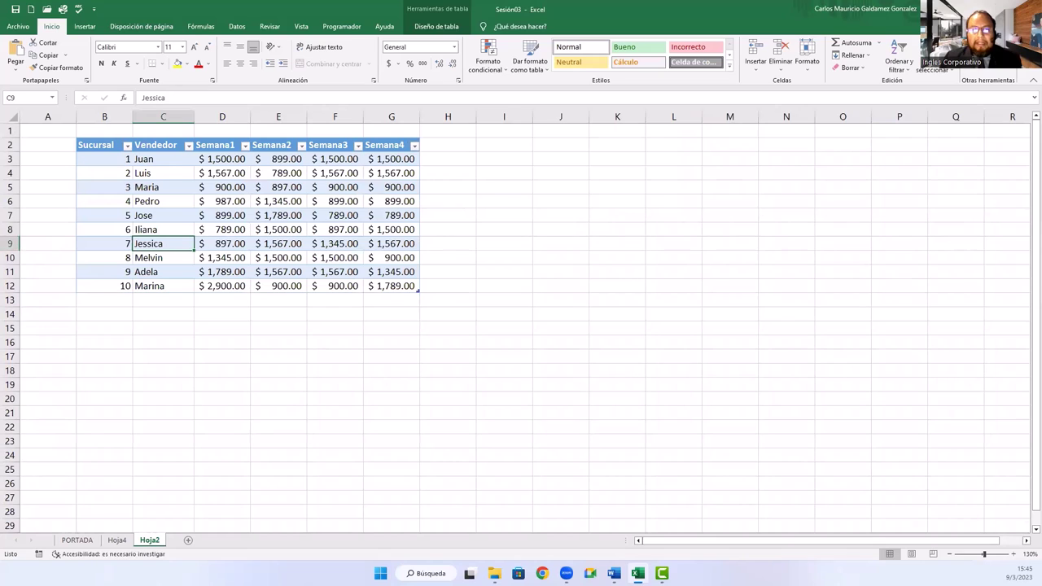
{"action": "left_click", "coordinate": [221, 229]}
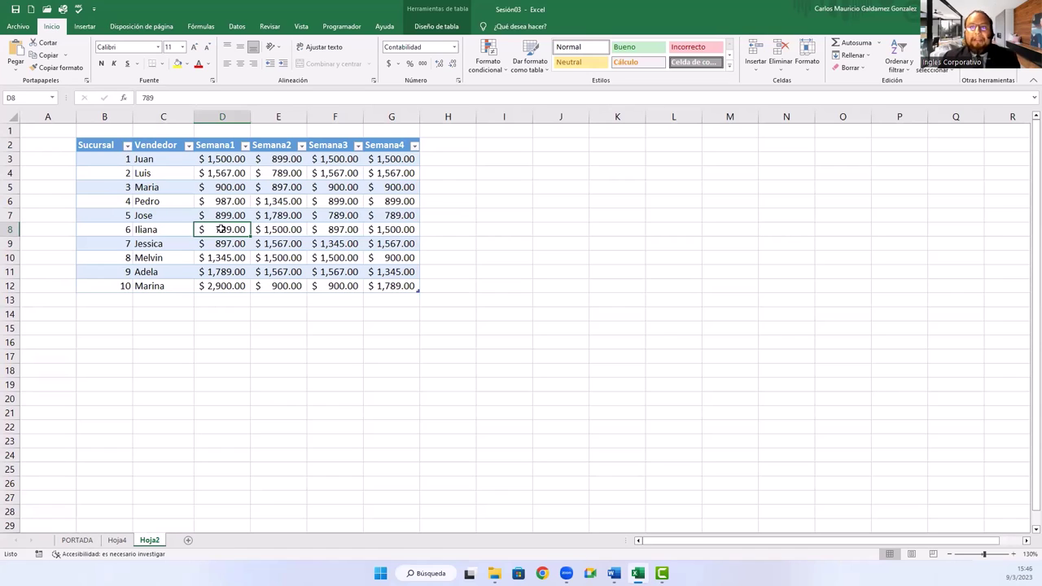
{"action": "left_click", "coordinate": [160, 190]}
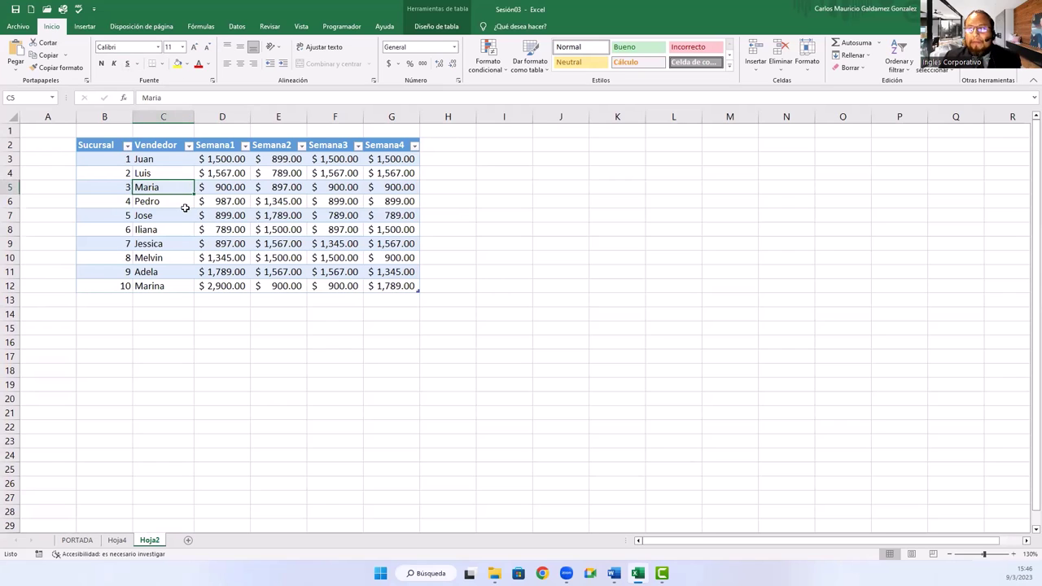
{"action": "left_click", "coordinate": [84, 27]}
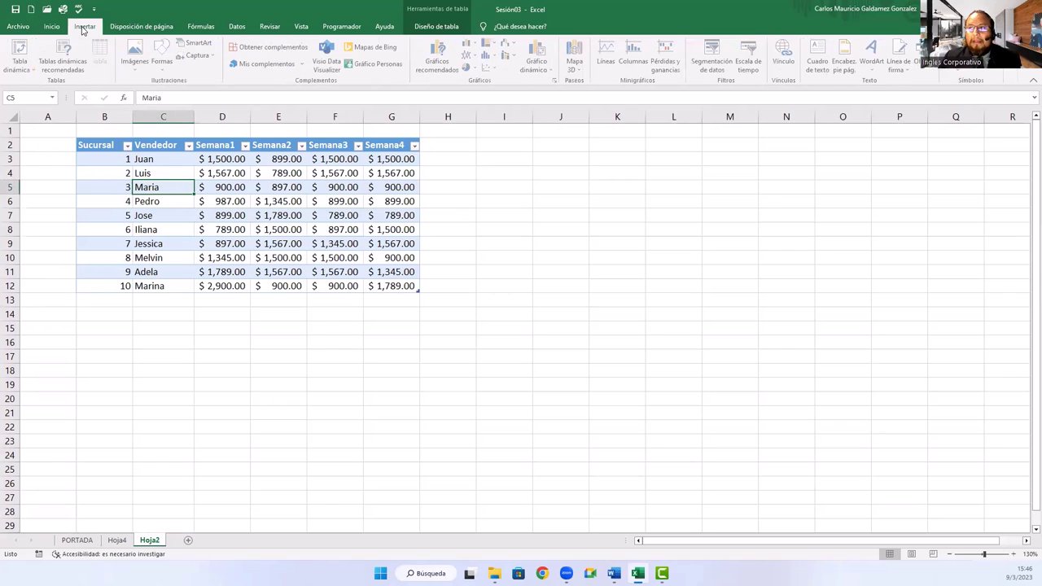
- Create a PivotTable on a new sheet, Hoja1, comparing it against the Hoja2 source data
{"action": "left_click", "coordinate": [20, 50]}
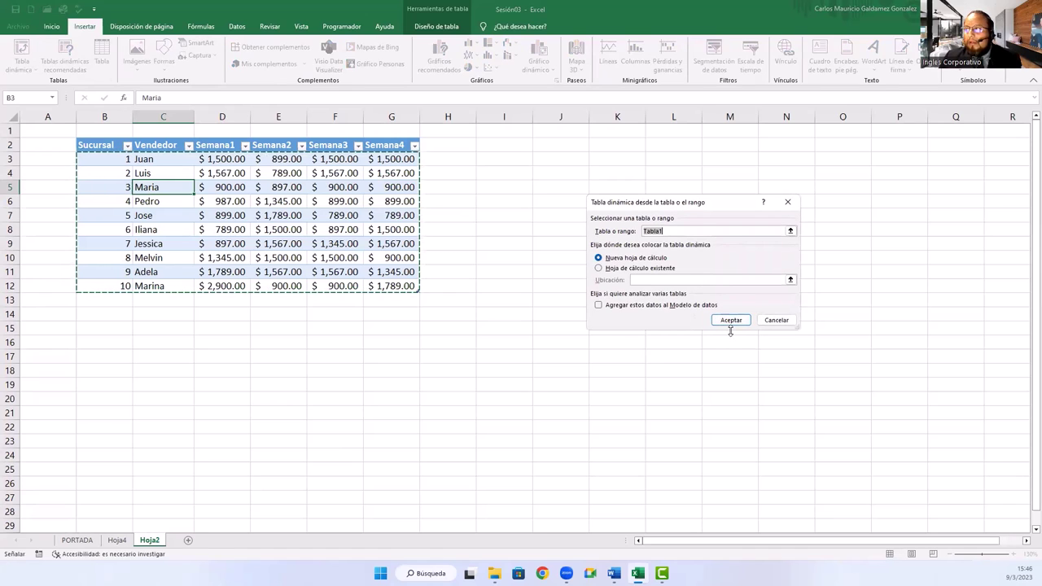
{"action": "left_click", "coordinate": [730, 322]}
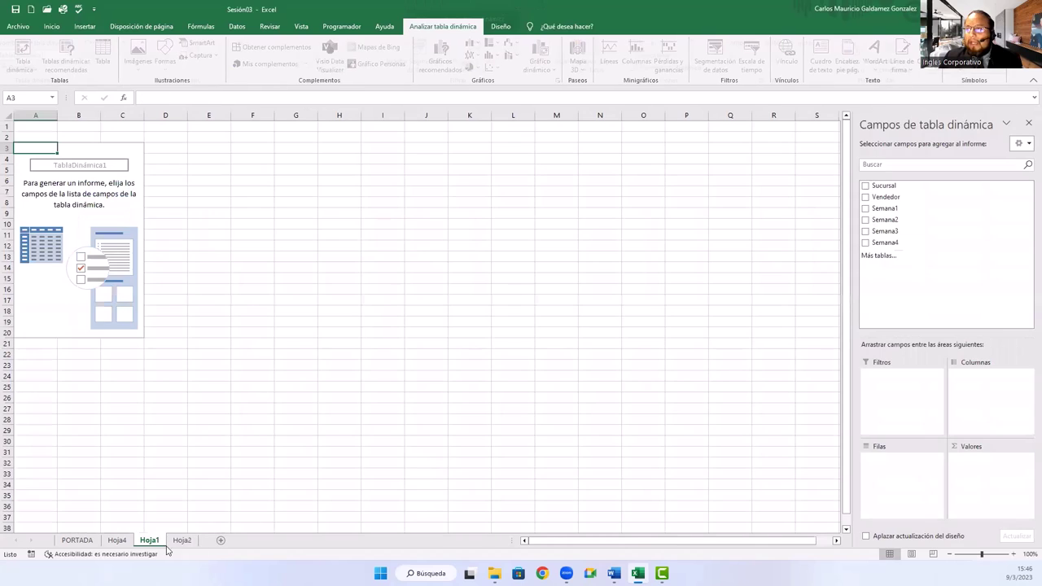
{"action": "left_click", "coordinate": [182, 541]}
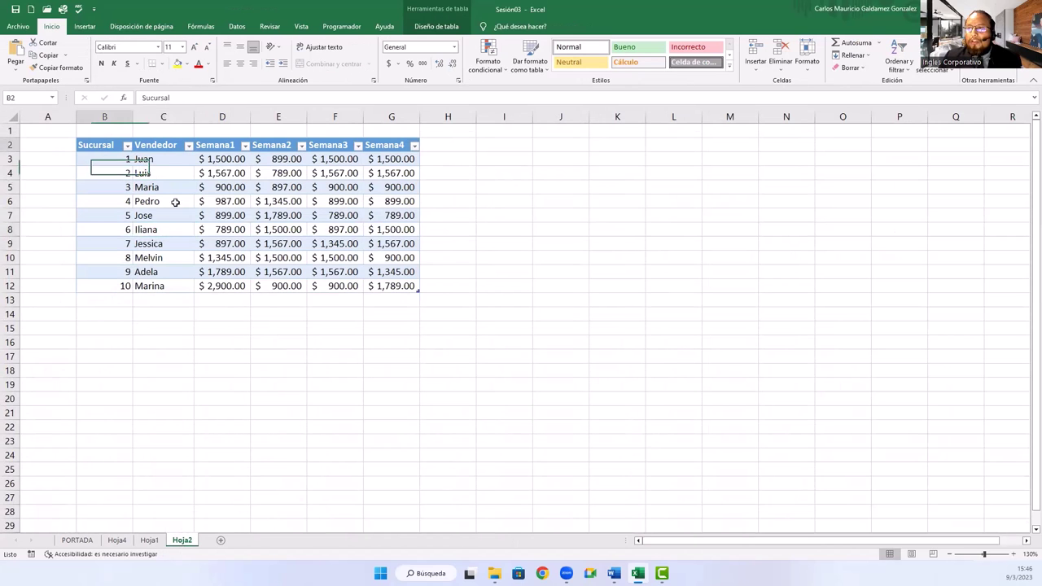
{"action": "left_click_drag", "start_coordinate": [107, 150], "coordinate": [399, 286]}
{"action": "left_click", "coordinate": [150, 544]}
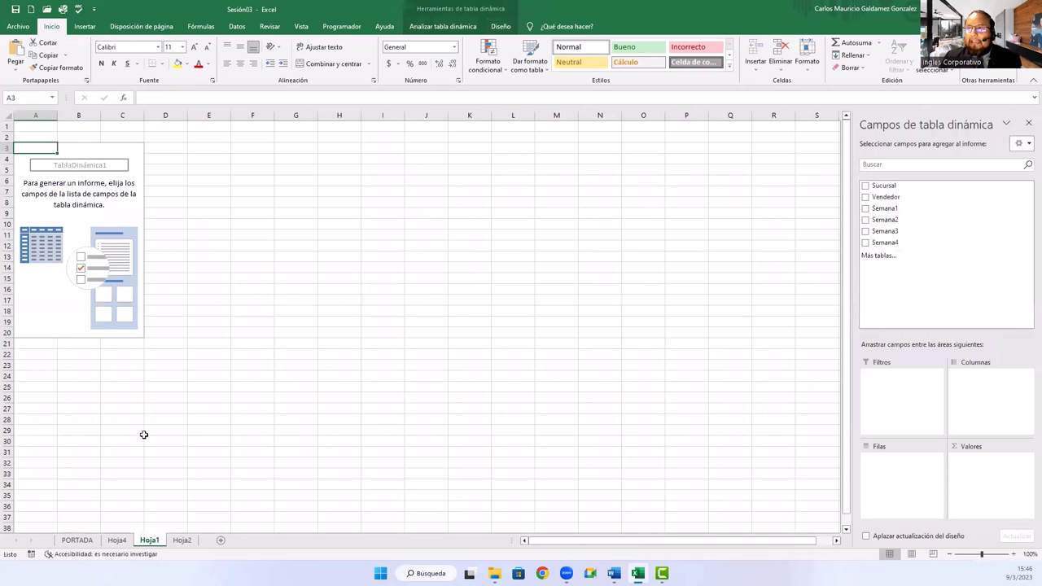
{"action": "left_click", "coordinate": [84, 213]}
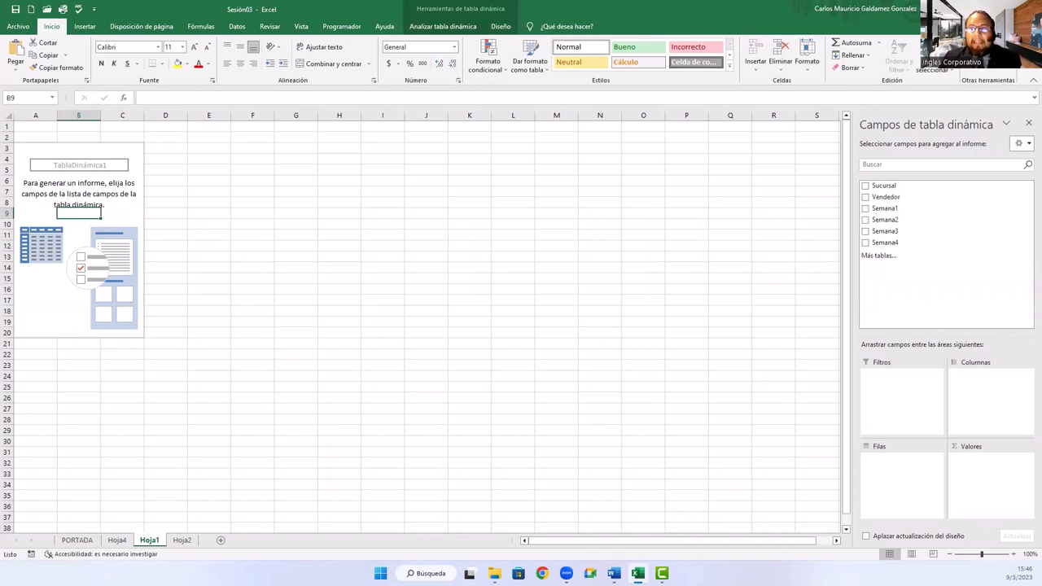
{"action": "left_click", "coordinate": [183, 541]}
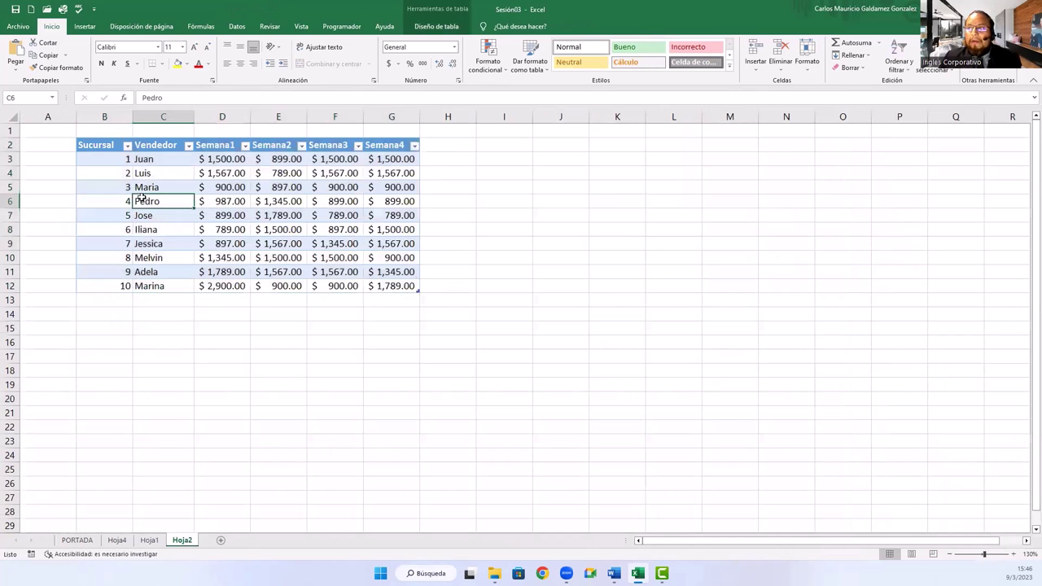
{"action": "left_click", "coordinate": [150, 541]}
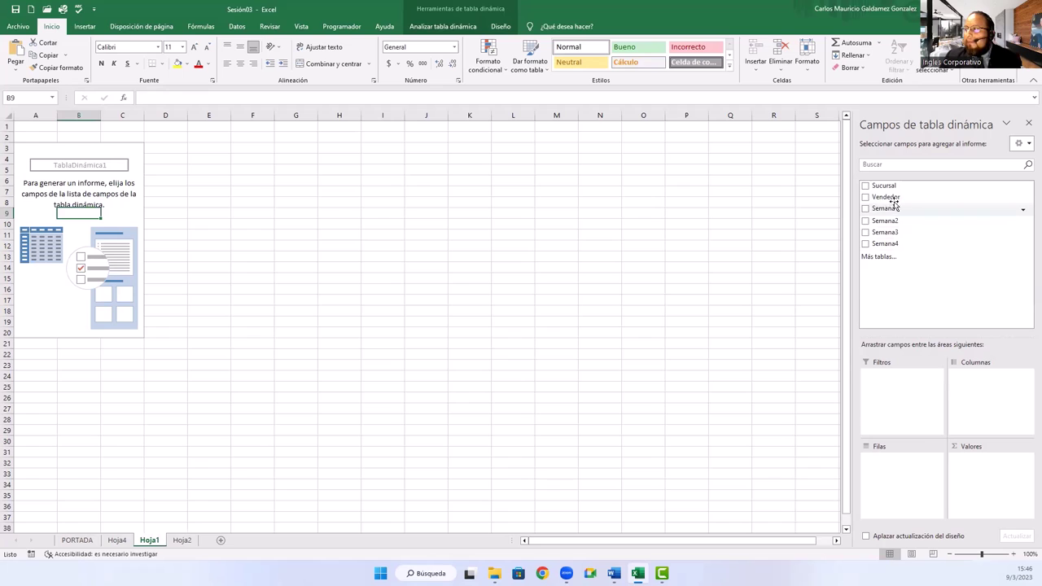
- Place Vendedor in Filas, Sucursal in Filtros and Semana1 in Columnas
{"action": "left_click_drag", "start_coordinate": [888, 197], "coordinate": [886, 478]}
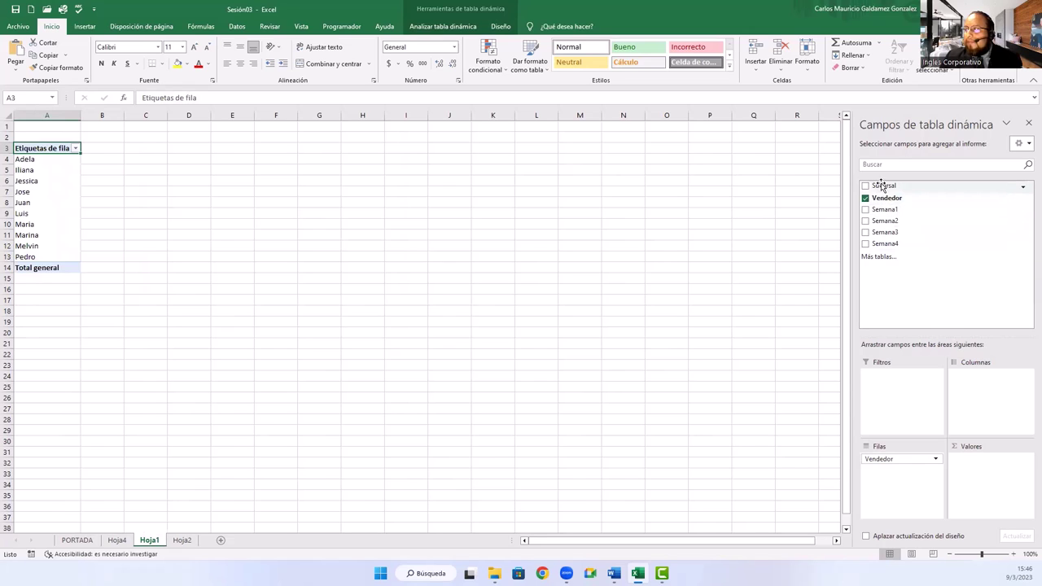
{"action": "left_click_drag", "start_coordinate": [882, 187], "coordinate": [903, 384]}
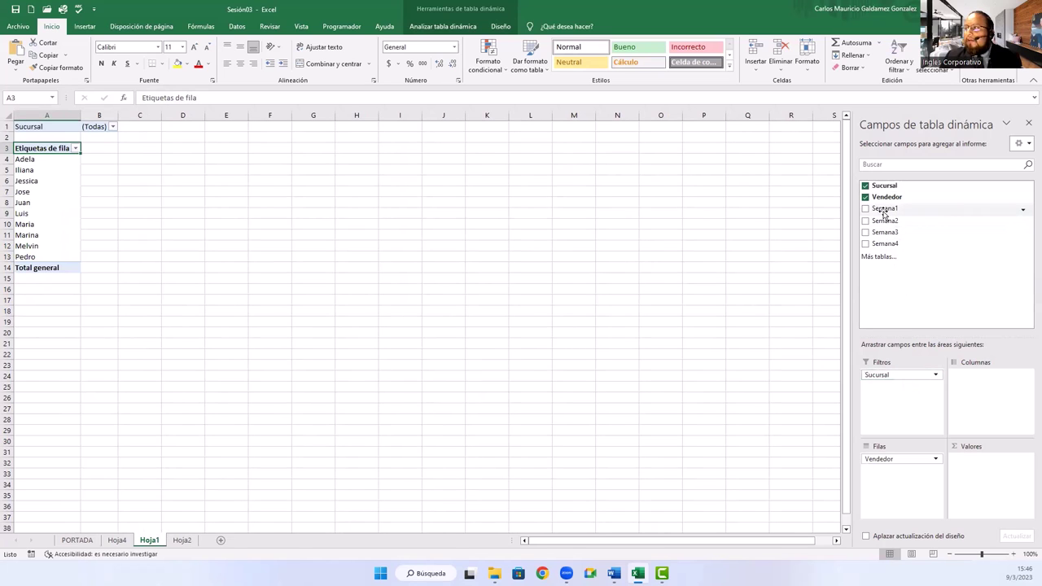
{"action": "left_click_drag", "start_coordinate": [882, 209], "coordinate": [959, 409]}
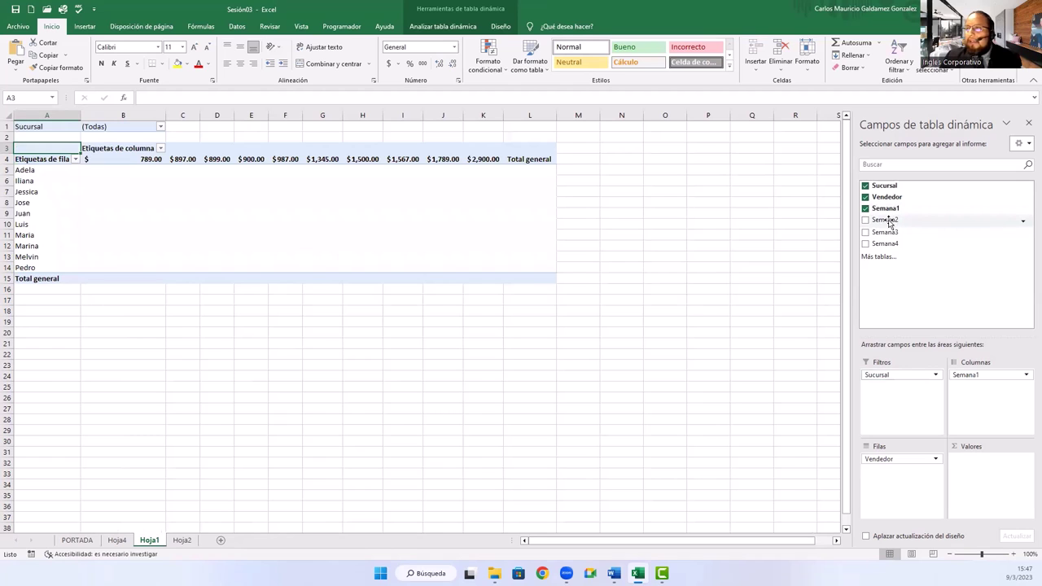
- Add Semana2 to Columnas, then remove it from the pivot table again
{"action": "left_click_drag", "start_coordinate": [889, 221], "coordinate": [989, 397]}
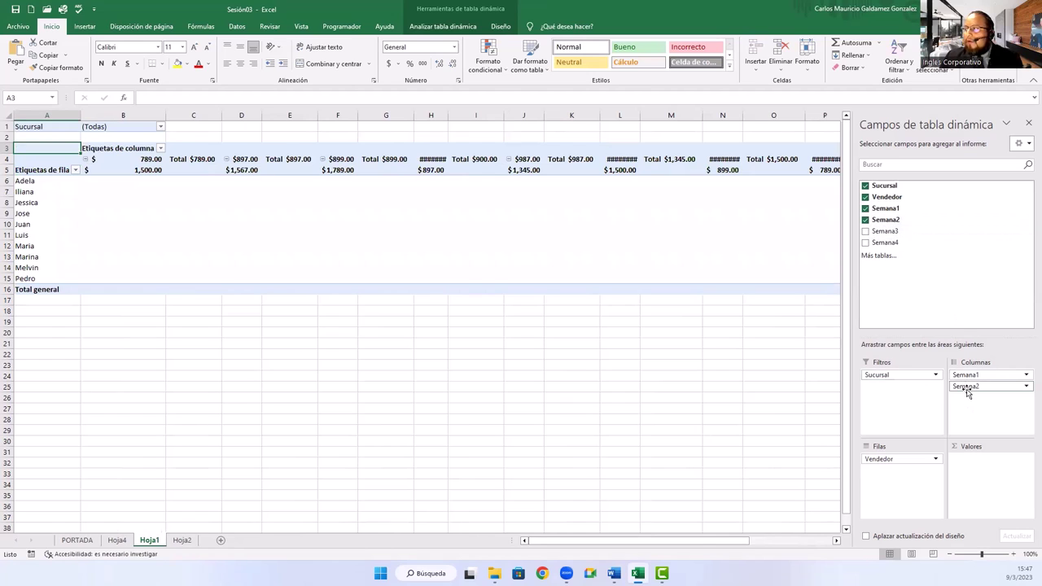
{"action": "left_click", "coordinate": [1026, 388]}
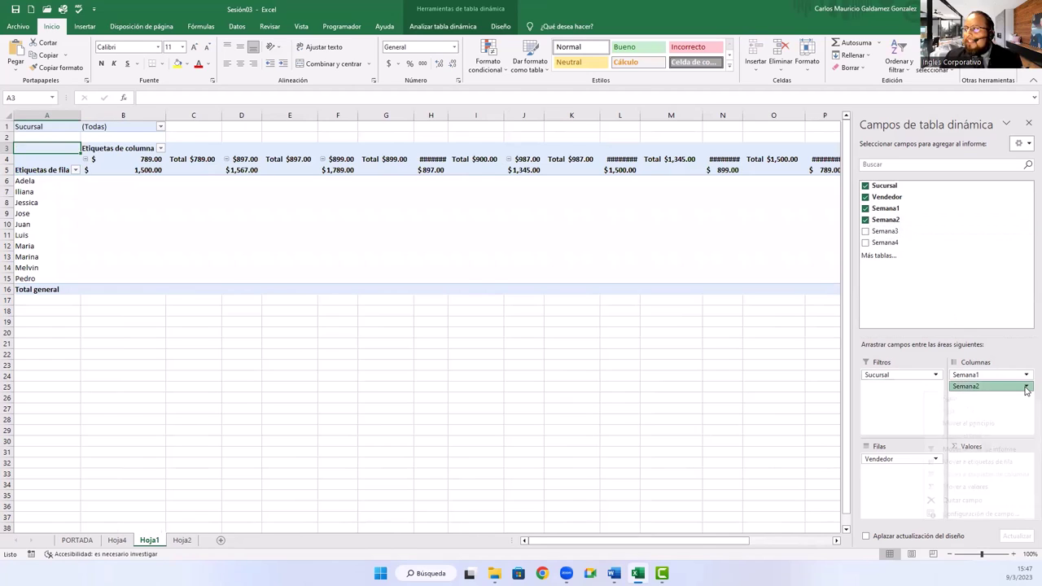
{"action": "left_click", "coordinate": [969, 500]}
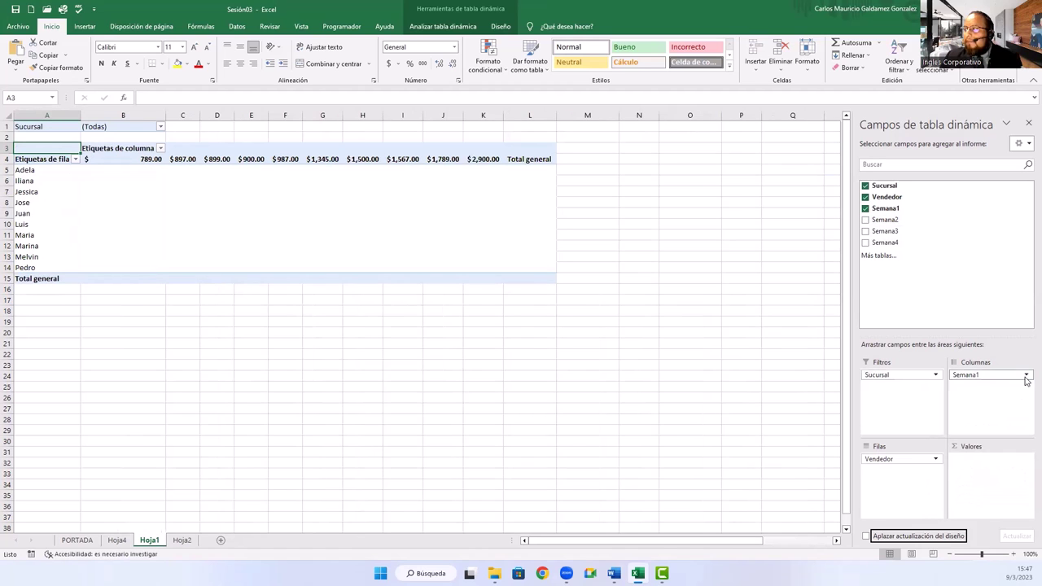
{"action": "left_click", "coordinate": [1026, 377]}
- Move Semana1 from Columnas to Valores as Suma de Semana1, checking Jose's and Jessica's totals
{"action": "left_click", "coordinate": [984, 488]}
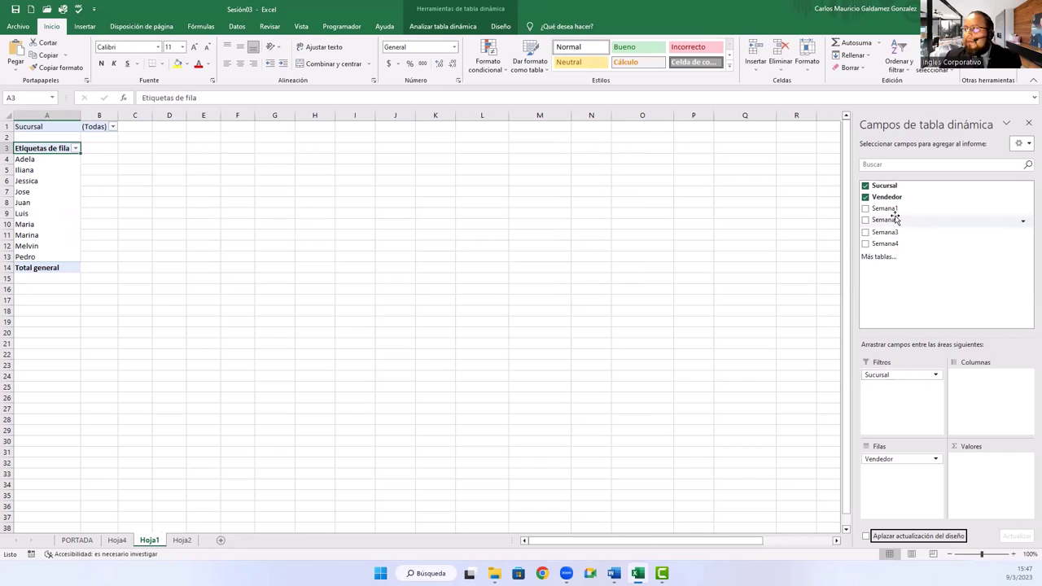
{"action": "left_click_drag", "start_coordinate": [892, 210], "coordinate": [967, 477]}
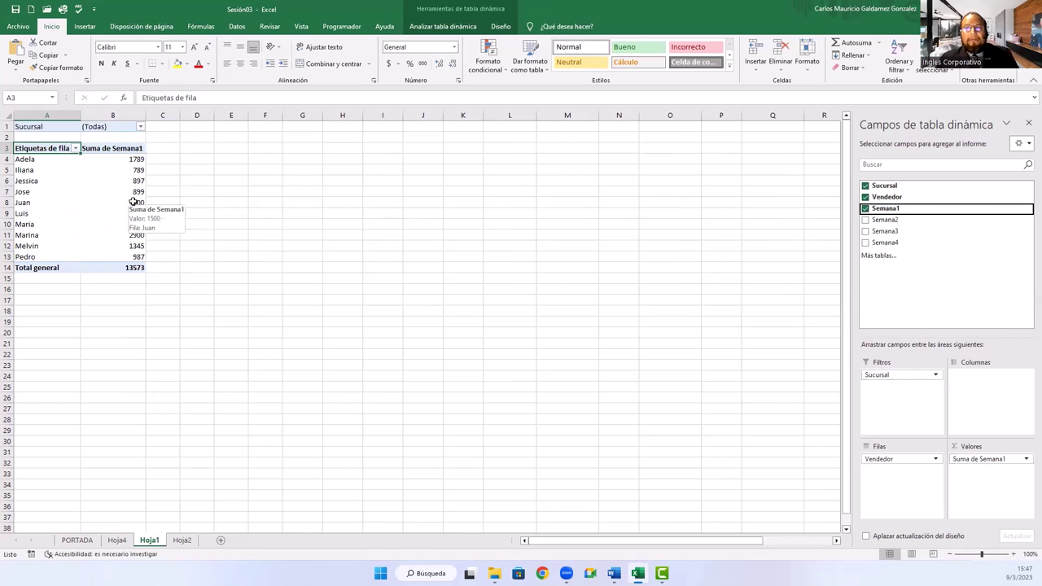
{"action": "left_click", "coordinate": [78, 196]}
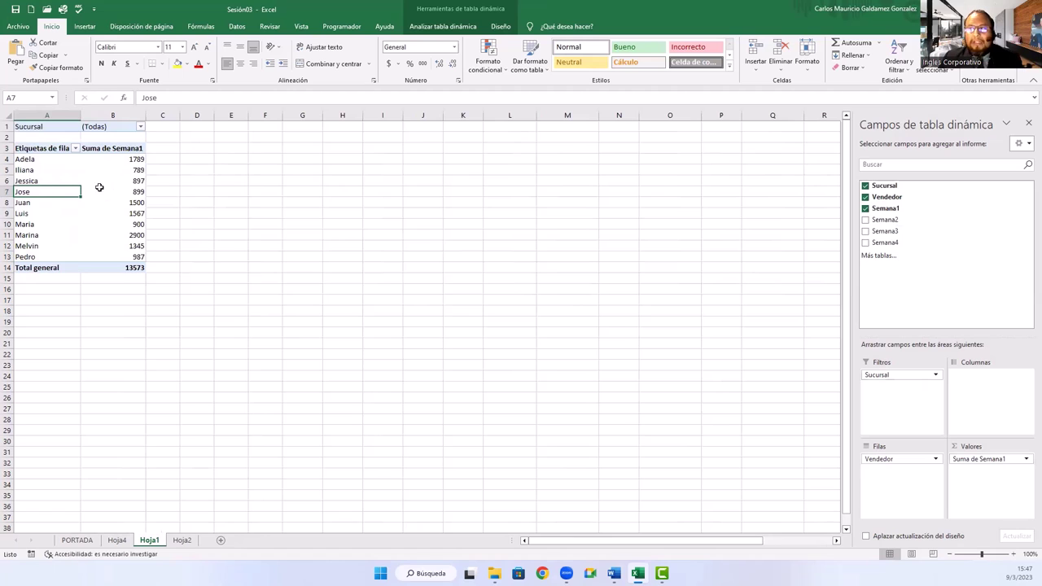
{"action": "left_click", "coordinate": [98, 180]}
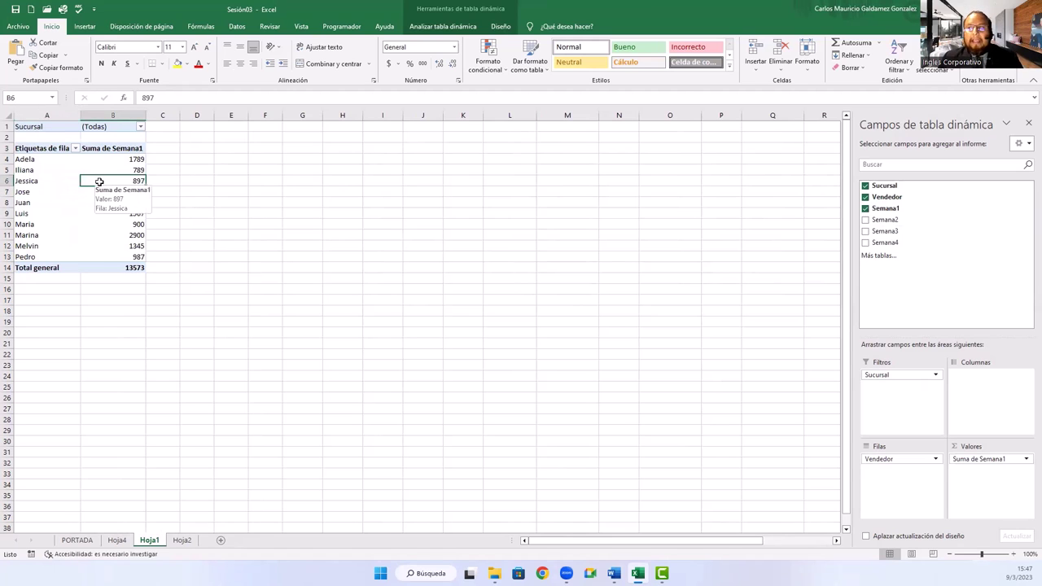
- Review the PORTADA and Hoja2 sheets, then check Juan's Semana1 total on Hoja1
{"action": "left_click", "coordinate": [77, 541]}
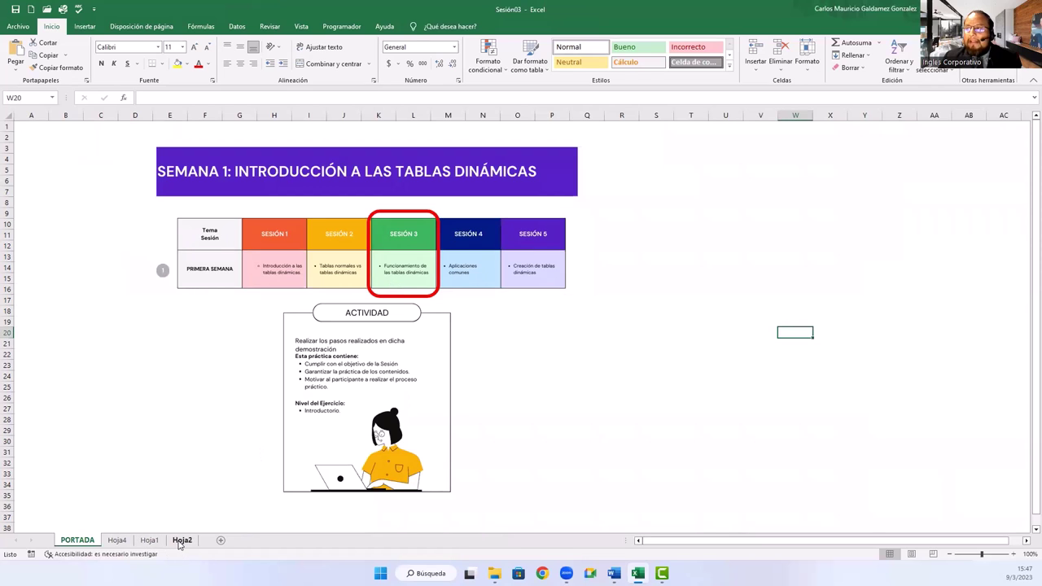
{"action": "left_click", "coordinate": [181, 541]}
{"action": "left_click", "coordinate": [149, 541]}
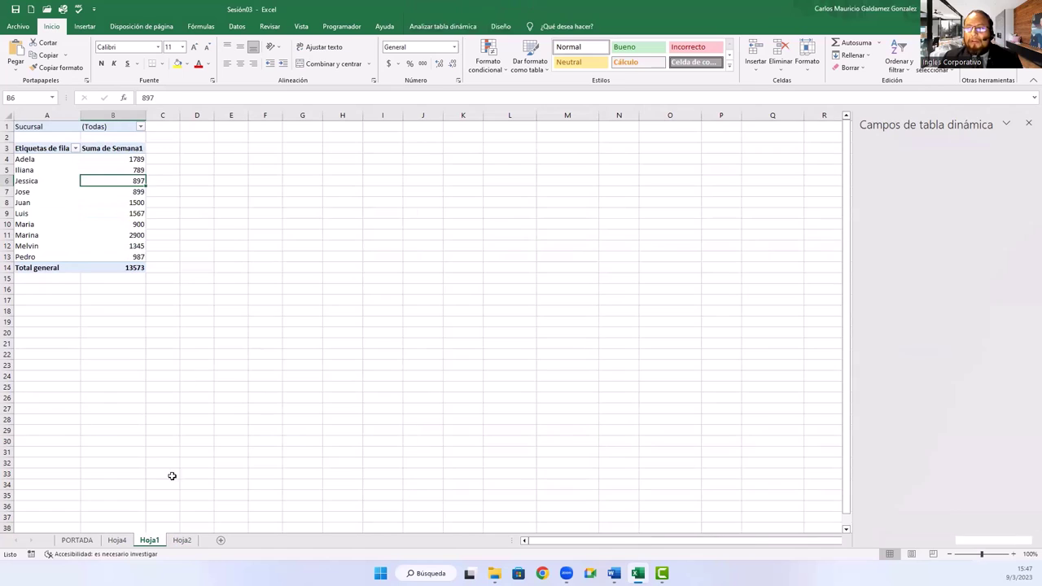
{"action": "left_click", "coordinate": [95, 203]}
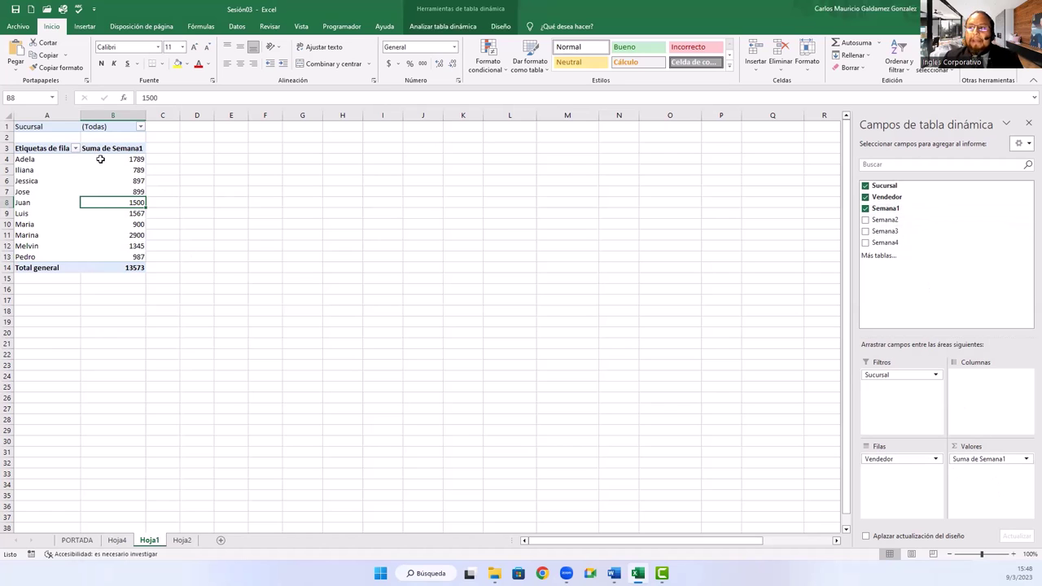
{"action": "left_click_drag", "start_coordinate": [100, 159], "coordinate": [100, 256]}
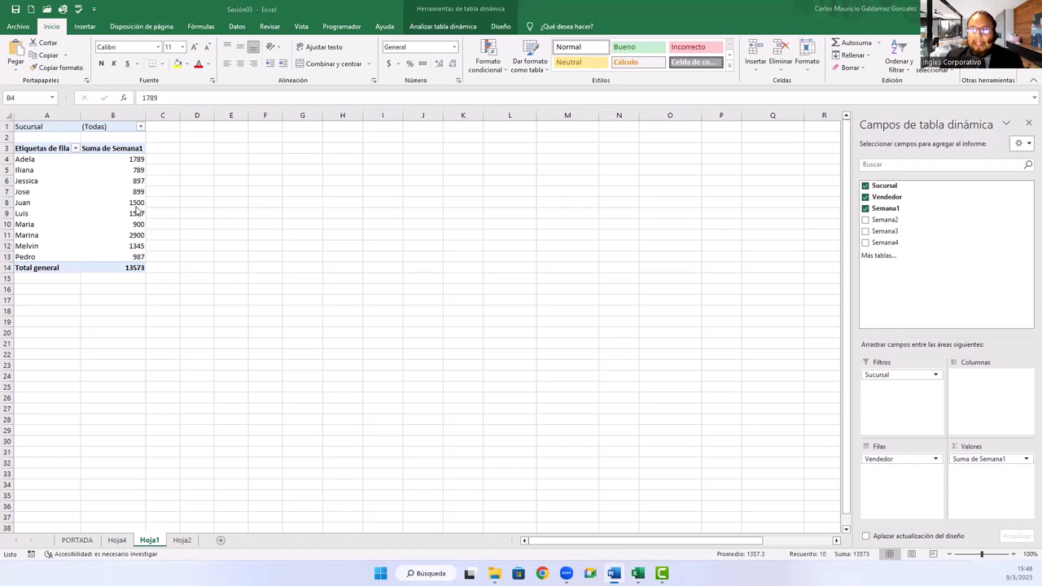
{"action": "left_click", "coordinate": [67, 193]}
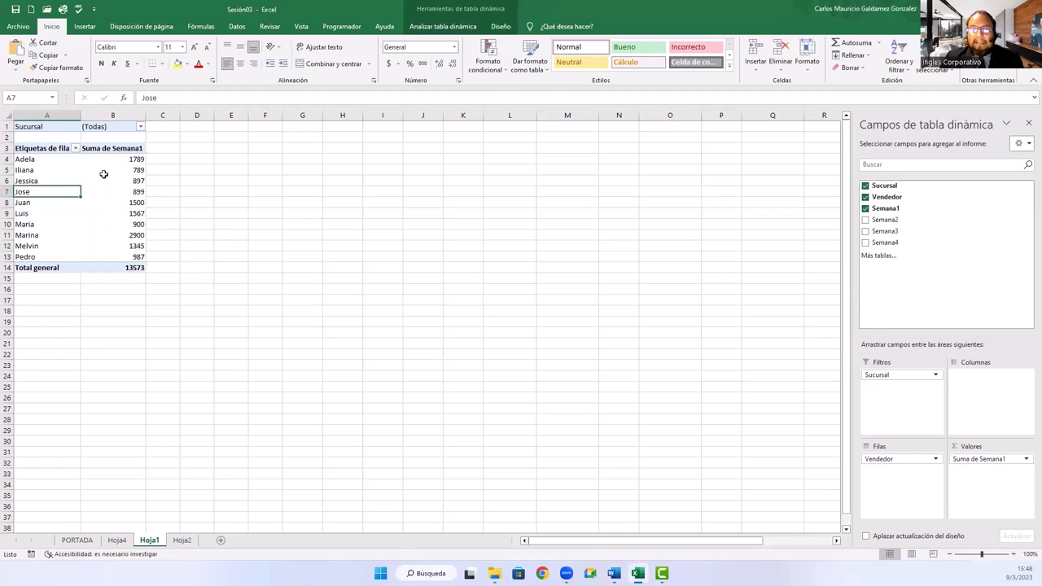